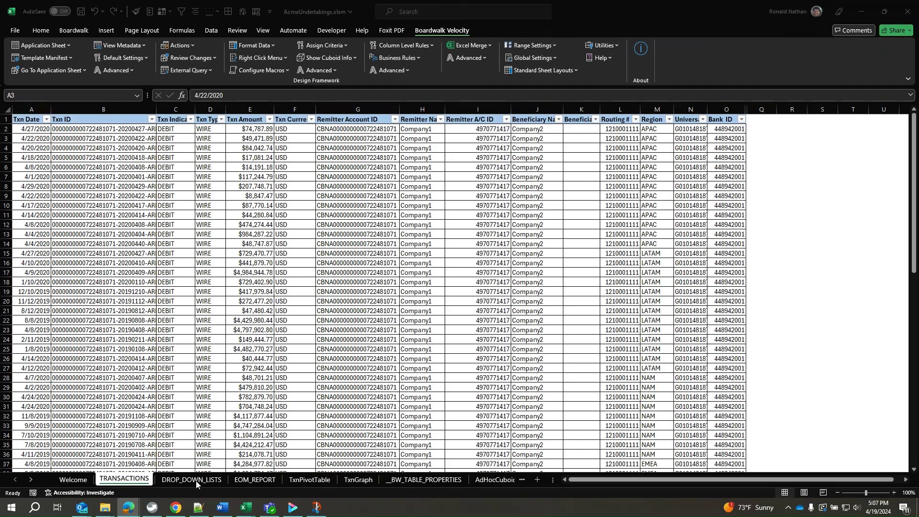
On the DROP_DOWN_LISTS sheet, add a 'Txn Indicator' column at the end, after Regions
{"action": "left_click", "coordinate": [199, 487]}
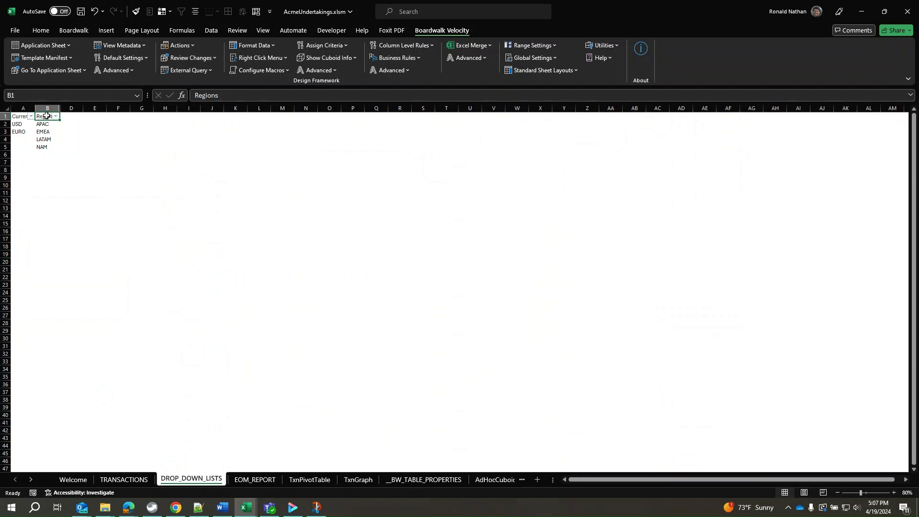
{"action": "left_click", "coordinate": [335, 71]}
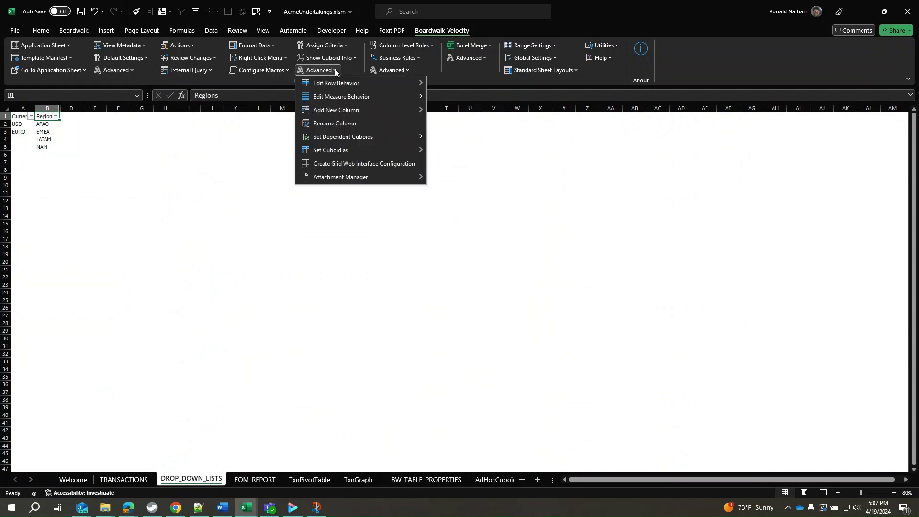
{"action": "mouse_move", "coordinate": [334, 113]}
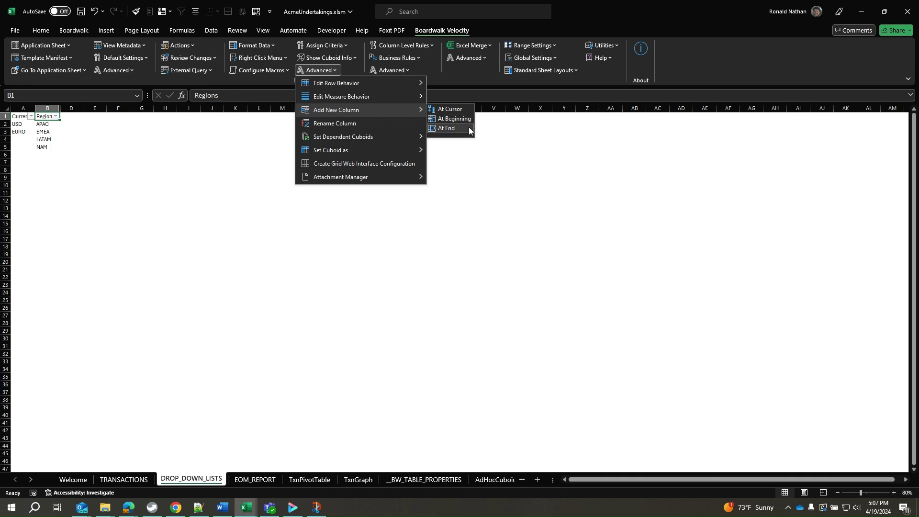
{"action": "left_click", "coordinate": [446, 128]}
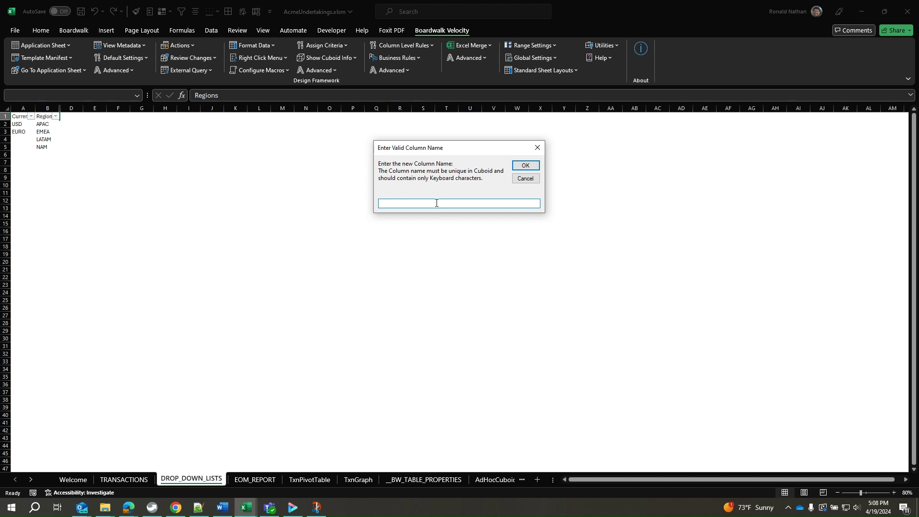
{"action": "type", "text": "Txn Indicator"}
{"action": "left_click", "coordinate": [525, 166]}
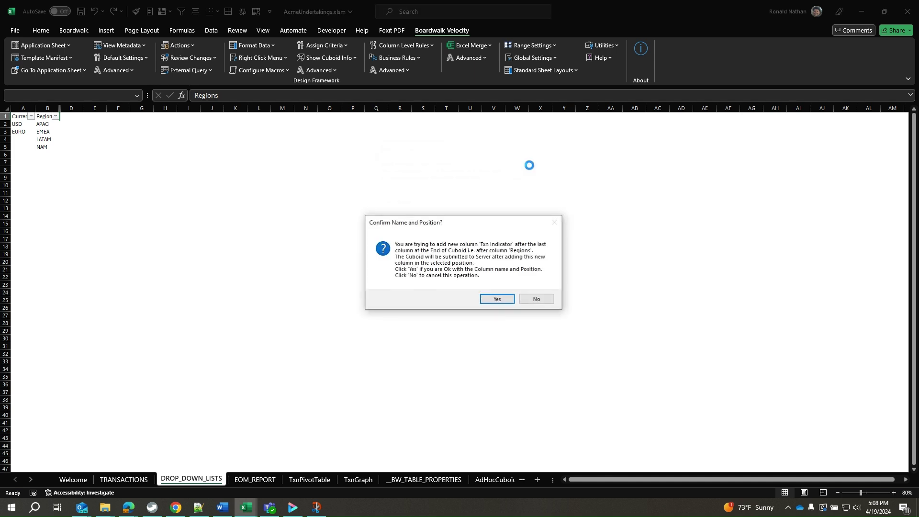
{"action": "left_click", "coordinate": [496, 299]}
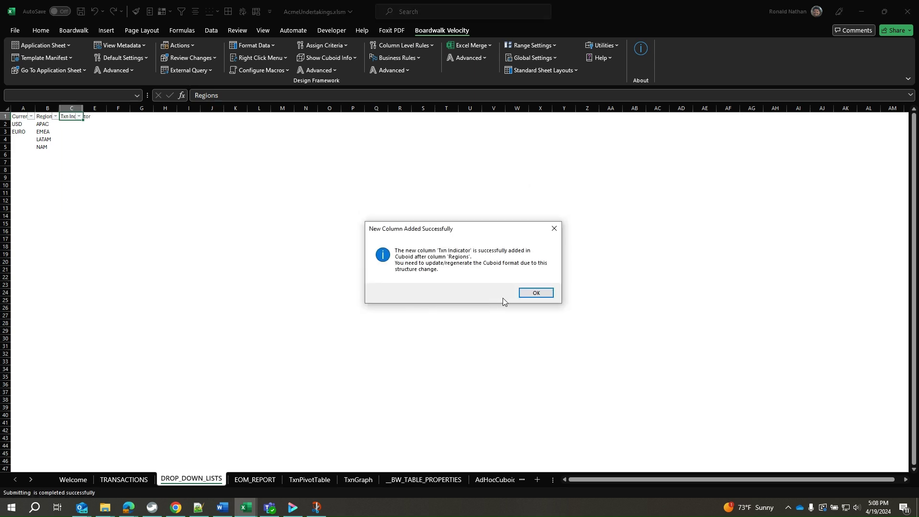
{"action": "left_click", "coordinate": [540, 292]}
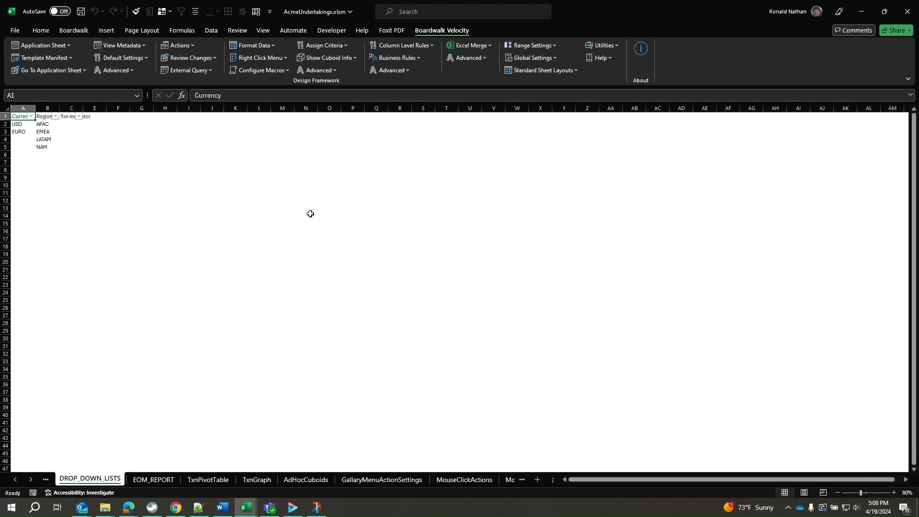
Enter Debit in C2 and Credit in C3, then zoom the sheet to 100%
{"action": "left_click", "coordinate": [75, 125]}
{"action": "type", "text": "Debit"}
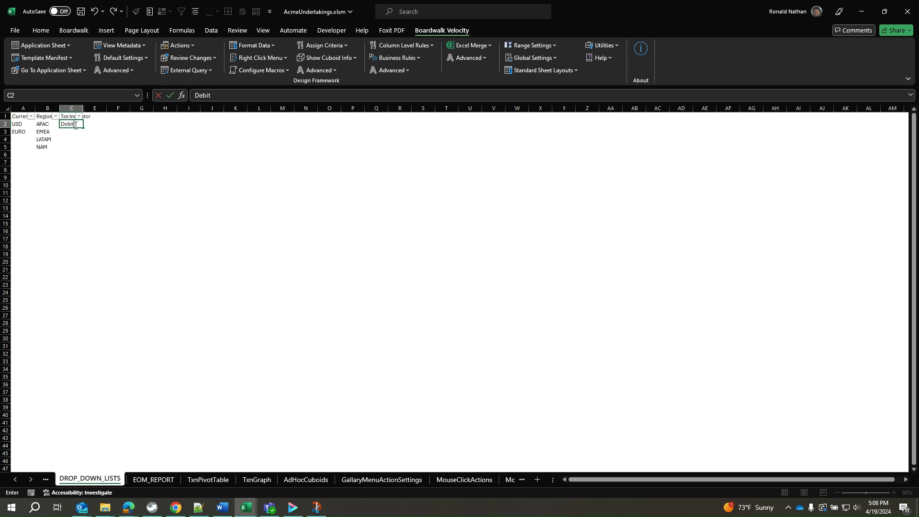
{"action": "key", "text": "Return"}
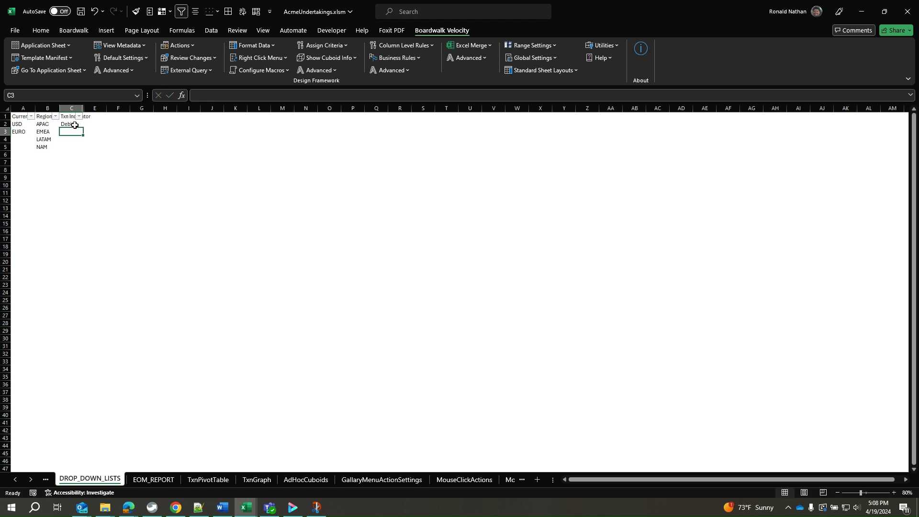
{"action": "type", "text": "Cre"}
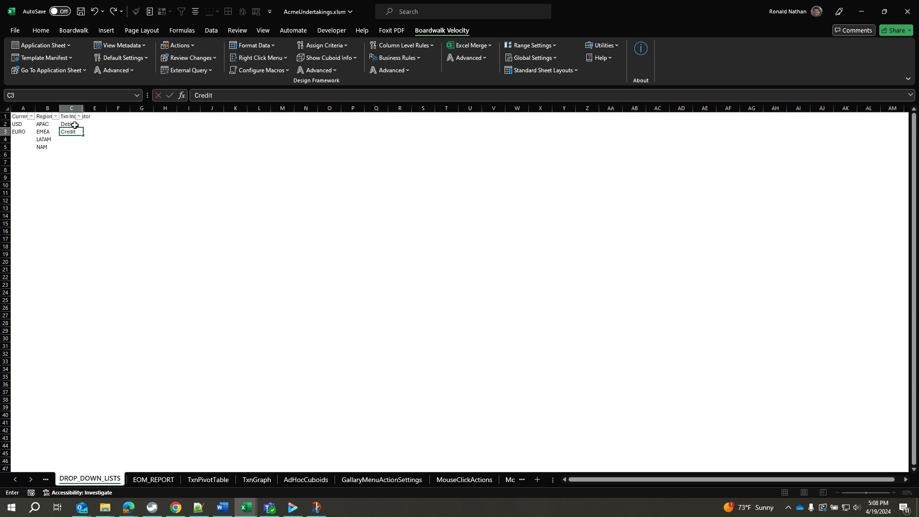
{"action": "type", "text": "dit"}
{"action": "left_click", "coordinate": [68, 140]}
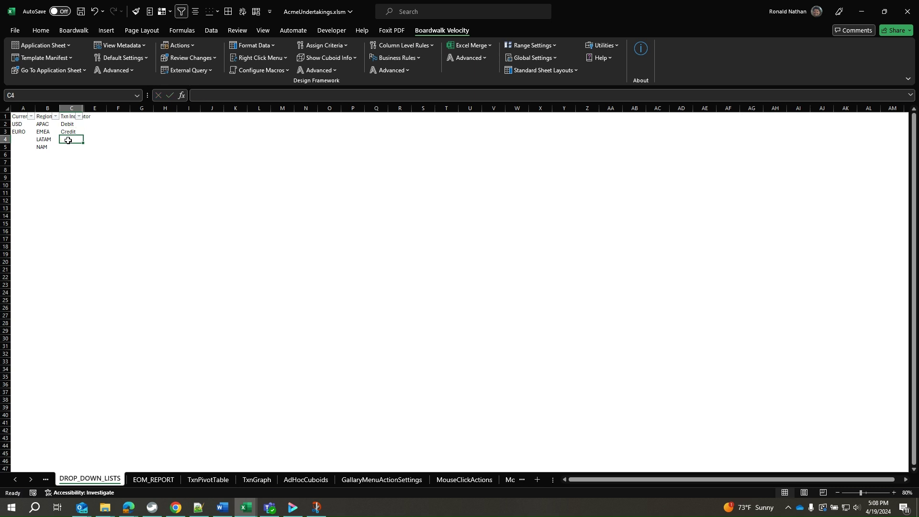
{"action": "left_click", "coordinate": [894, 493]}
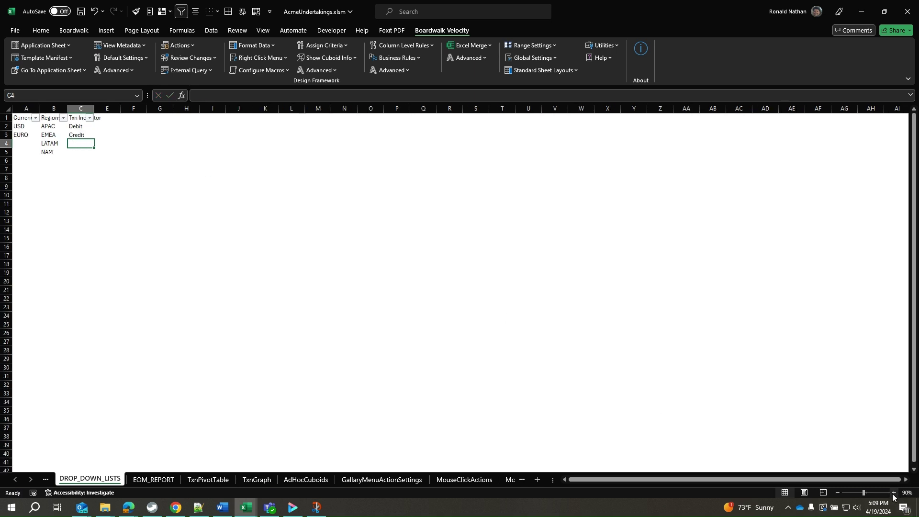
{"action": "left_click", "coordinate": [893, 493]}
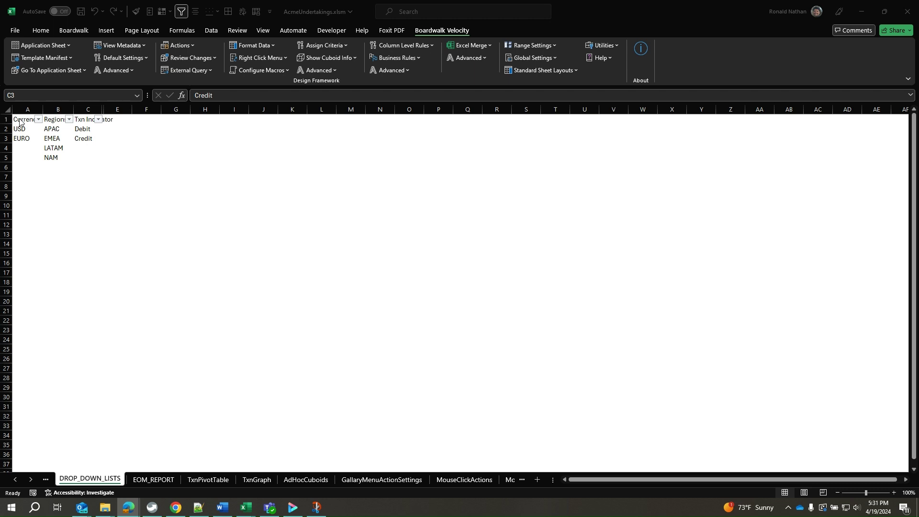
Fill the header cells A1:C1 with blue
{"action": "key", "text": "alt+Tab"}
{"action": "left_click_drag", "start_coordinate": [17, 119], "coordinate": [84, 118]}
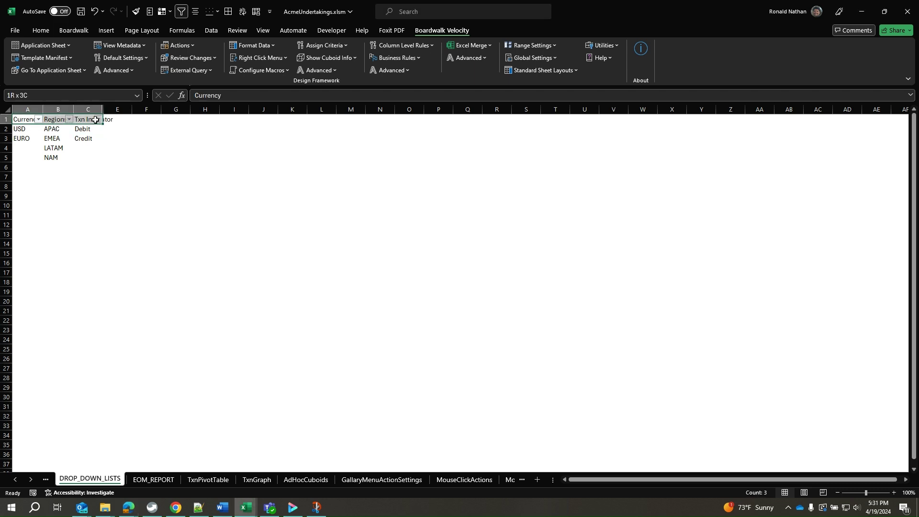
{"action": "right_click", "coordinate": [83, 119]}
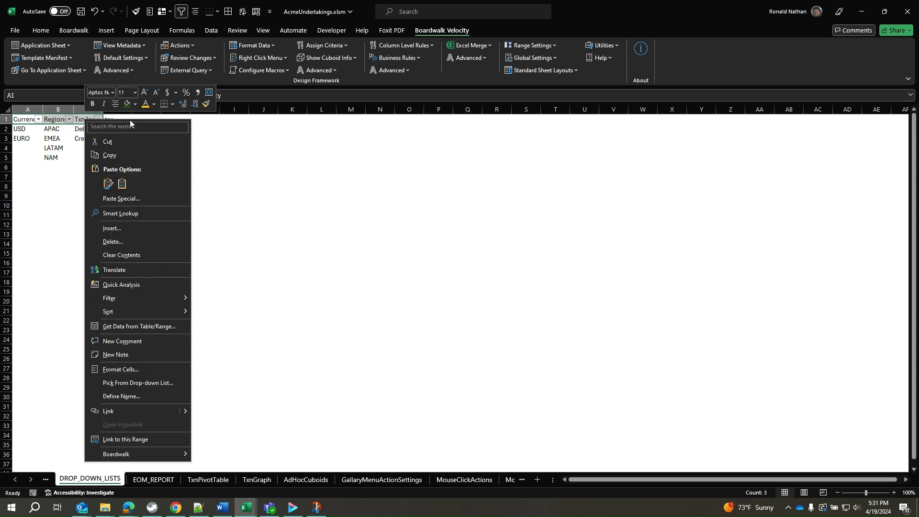
{"action": "left_click", "coordinate": [136, 104]}
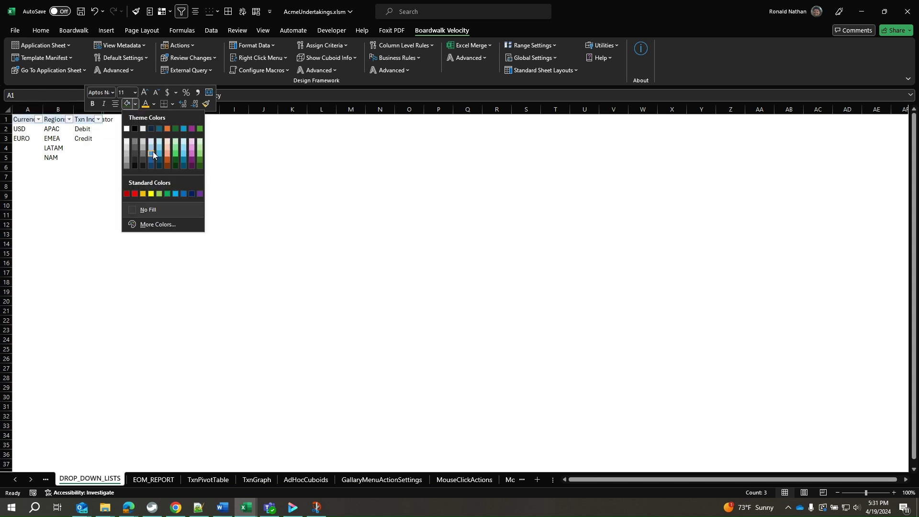
{"action": "left_click", "coordinate": [151, 154]}
Autofit columns A, B and C to their header text
{"action": "left_click_drag", "start_coordinate": [23, 120], "coordinate": [91, 157]}
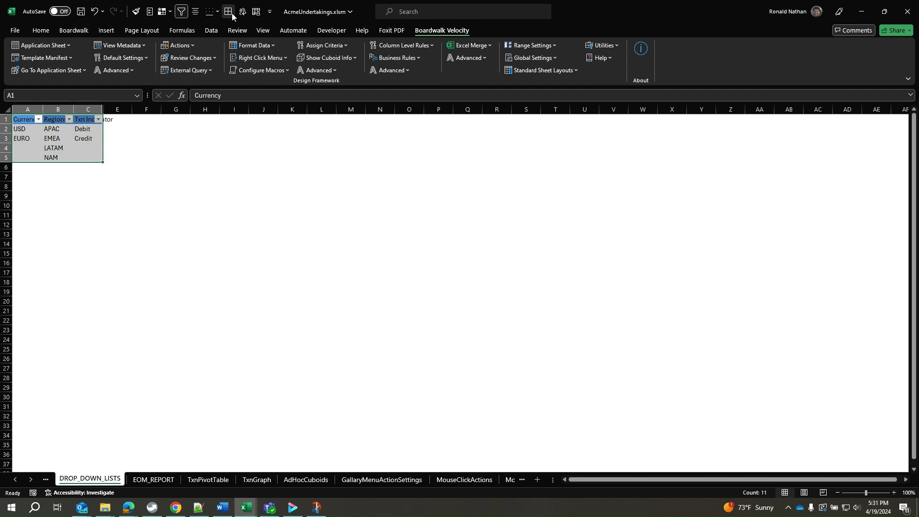
{"action": "double_click", "coordinate": [102, 108]}
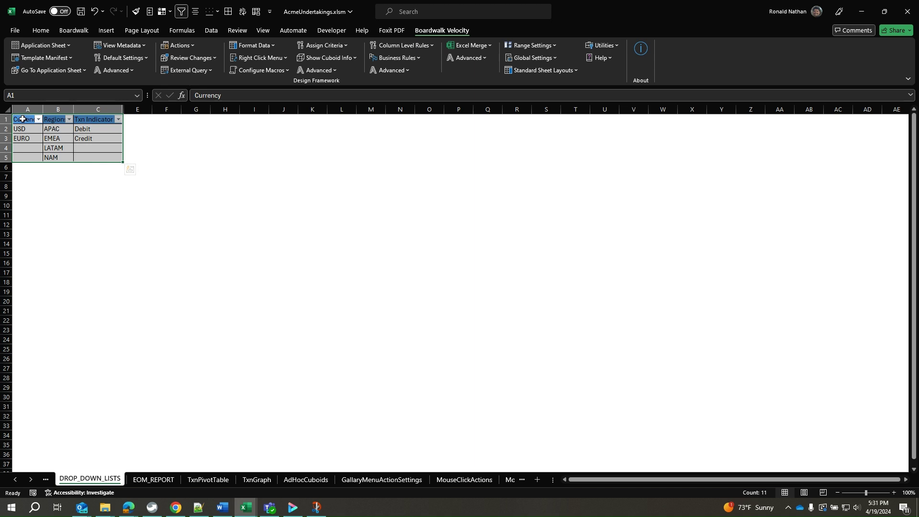
{"action": "double_click", "coordinate": [40, 108]}
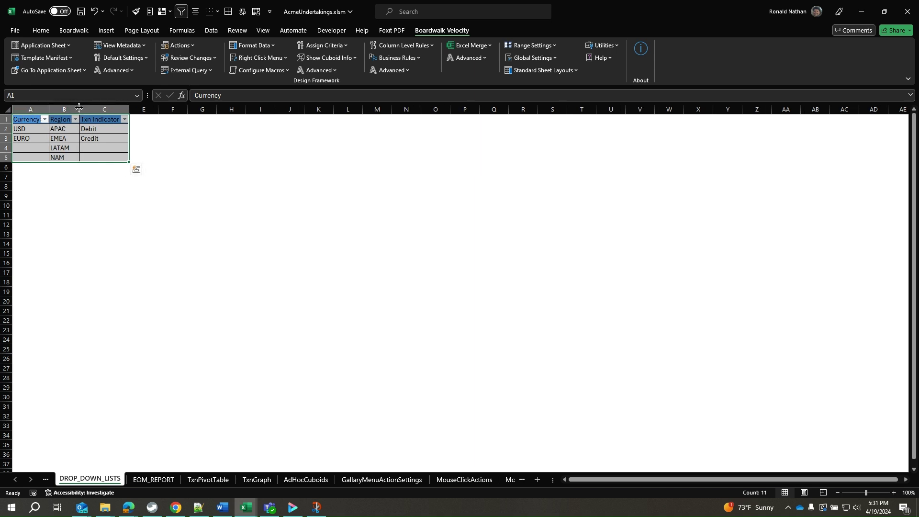
{"action": "double_click", "coordinate": [80, 108]}
Make the Currency, Regions and Txn Indicator headers white and bold
{"action": "left_click_drag", "start_coordinate": [37, 117], "coordinate": [97, 122]}
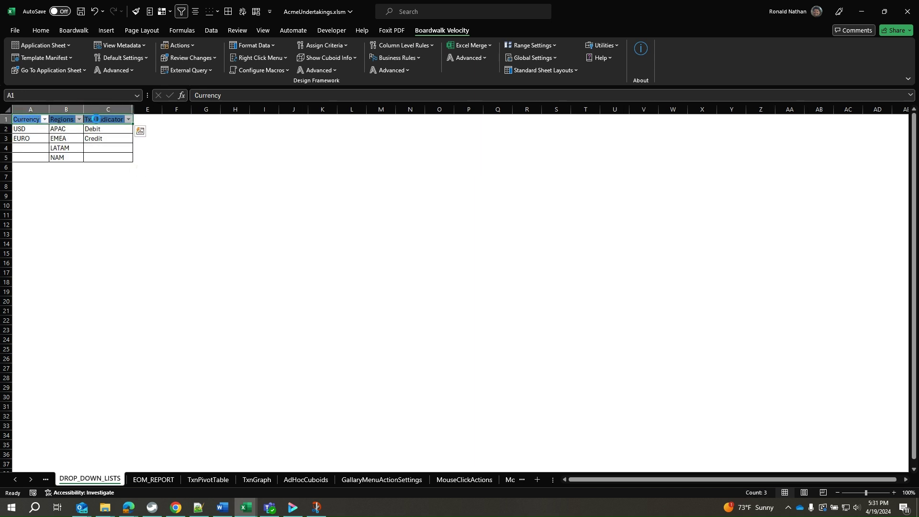
{"action": "right_click", "coordinate": [97, 122]}
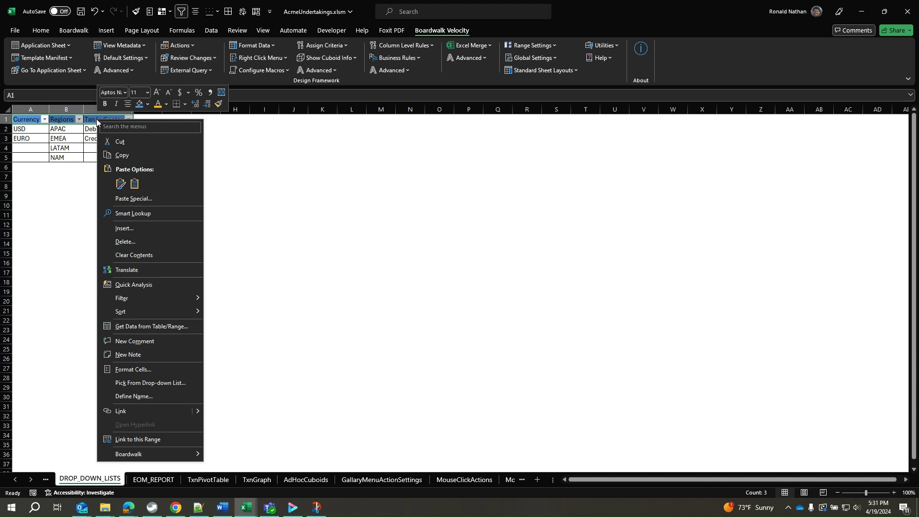
{"action": "left_click", "coordinate": [166, 105]}
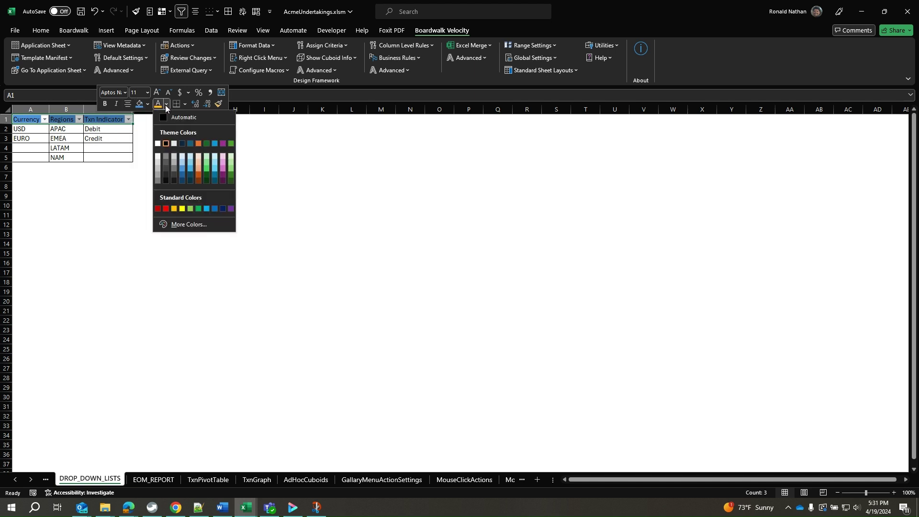
{"action": "left_click", "coordinate": [159, 143]}
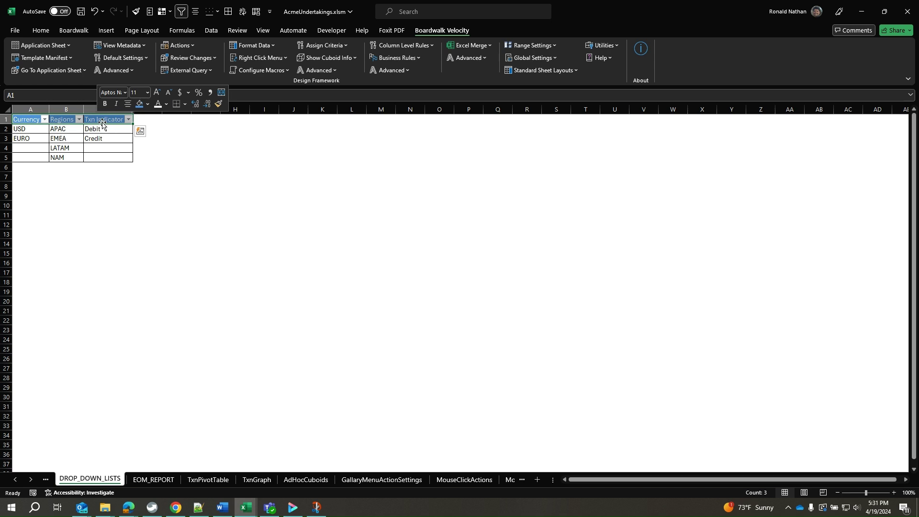
{"action": "right_click", "coordinate": [102, 119]}
{"action": "left_click", "coordinate": [112, 105]}
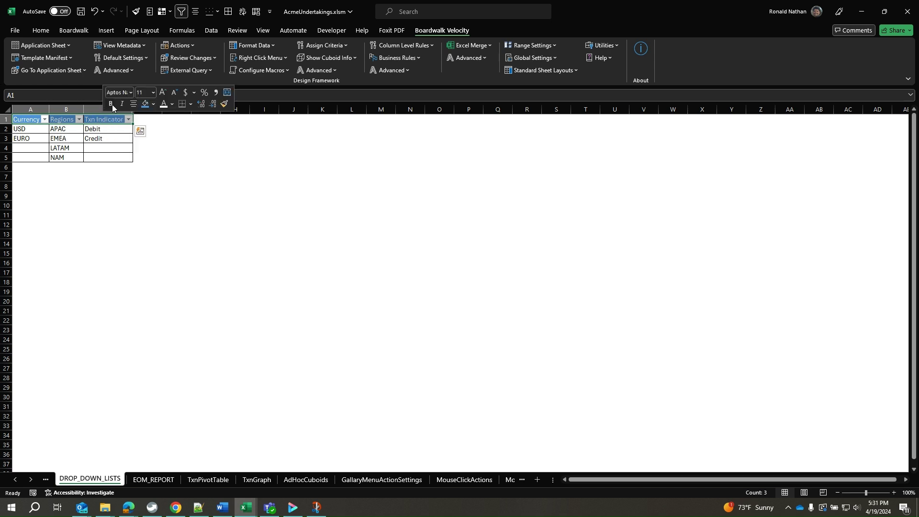
{"action": "left_click", "coordinate": [77, 187]}
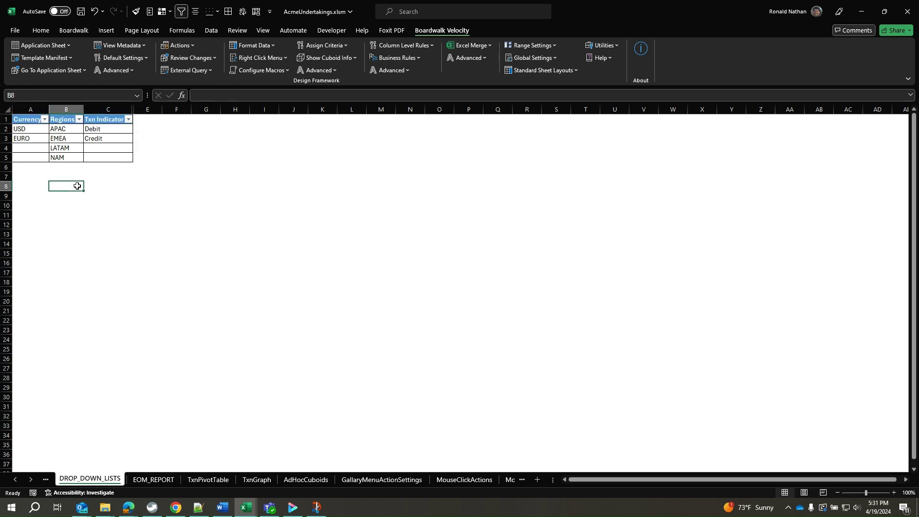
Generate a single-row format for the DROP_DOWN_LISTS sheet
{"action": "left_click", "coordinate": [275, 43]}
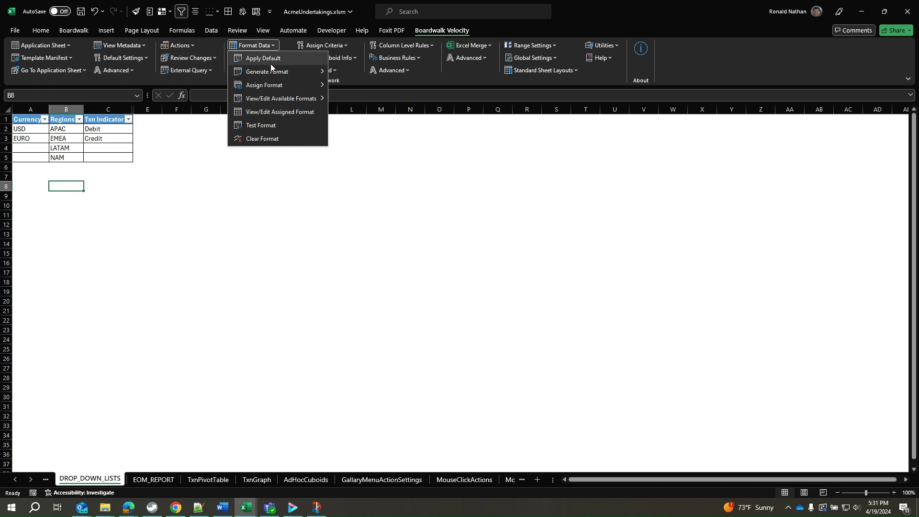
{"action": "mouse_move", "coordinate": [269, 73]}
{"action": "left_click", "coordinate": [358, 72]}
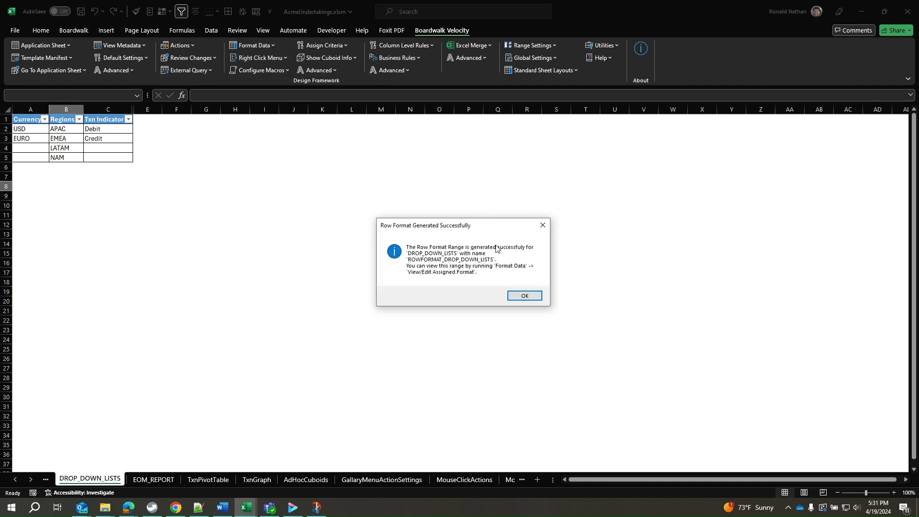
{"action": "left_click", "coordinate": [528, 296]}
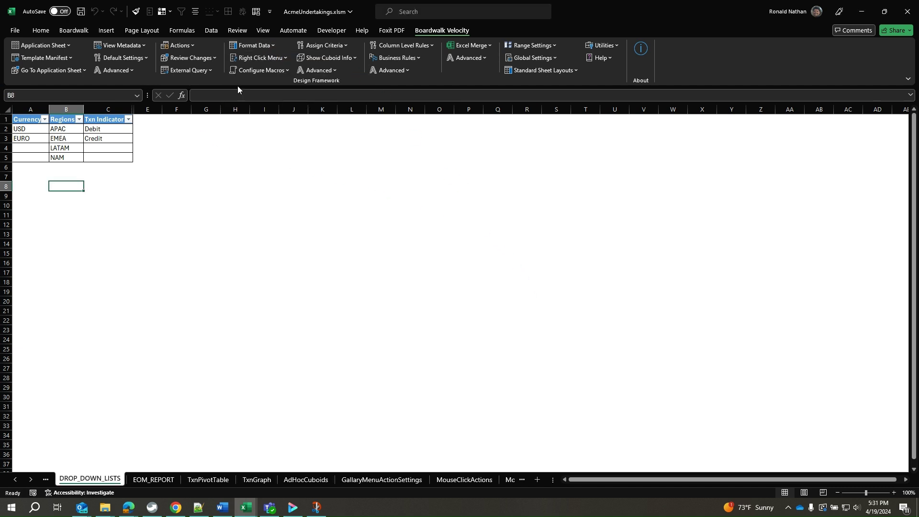
Assign ROWFORMAT_DROP_DOWN_LISTS to the sheet and test the assigned format
{"action": "left_click", "coordinate": [268, 47]}
{"action": "mouse_move", "coordinate": [275, 85]}
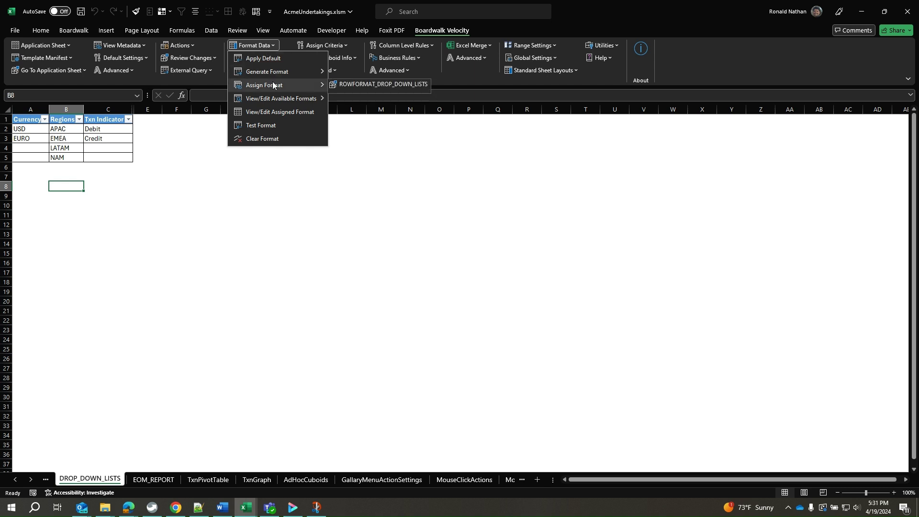
{"action": "left_click", "coordinate": [349, 82]}
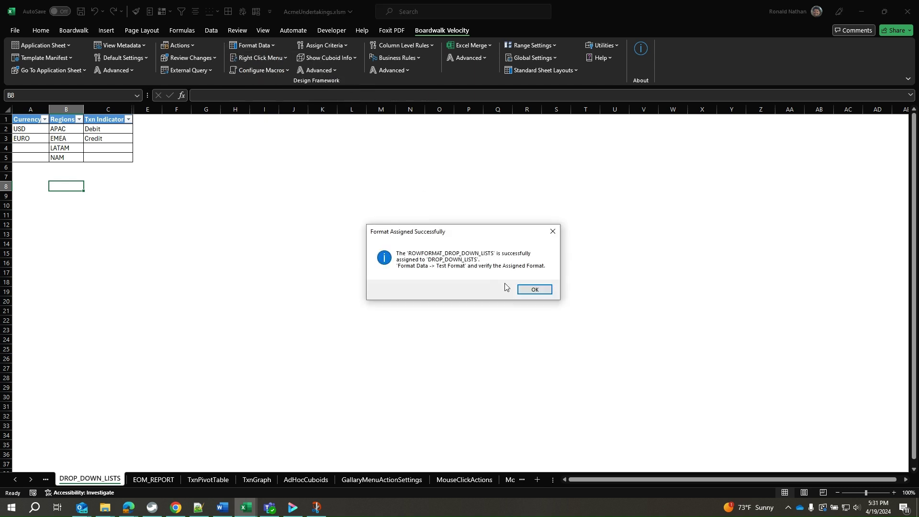
{"action": "left_click", "coordinate": [532, 290]}
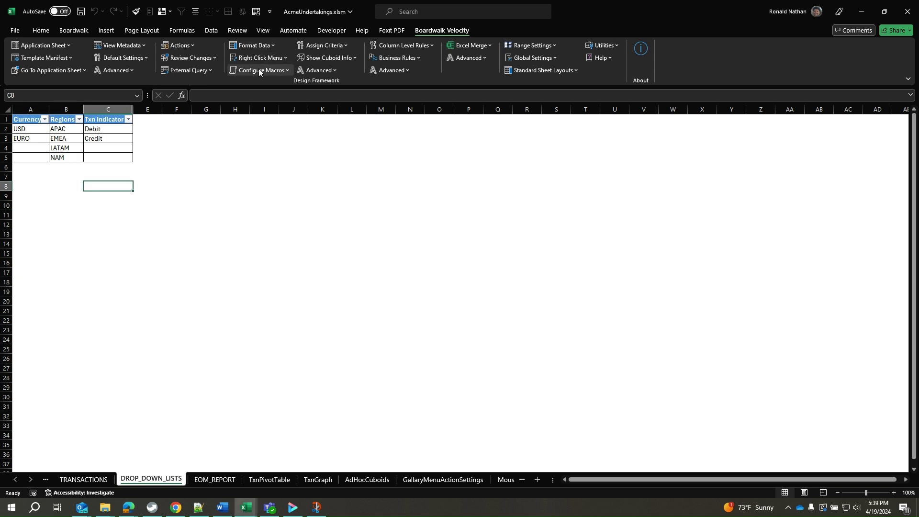
{"action": "left_click", "coordinate": [263, 46]}
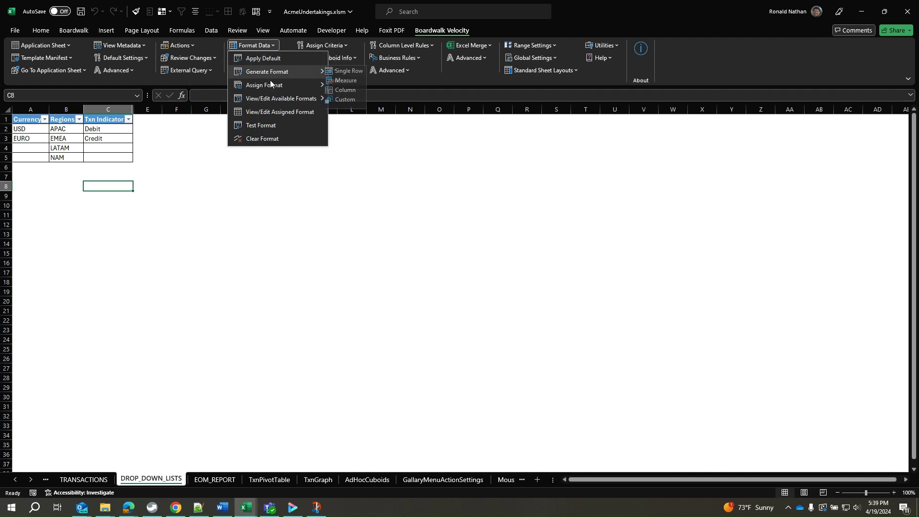
{"action": "left_click", "coordinate": [266, 124]}
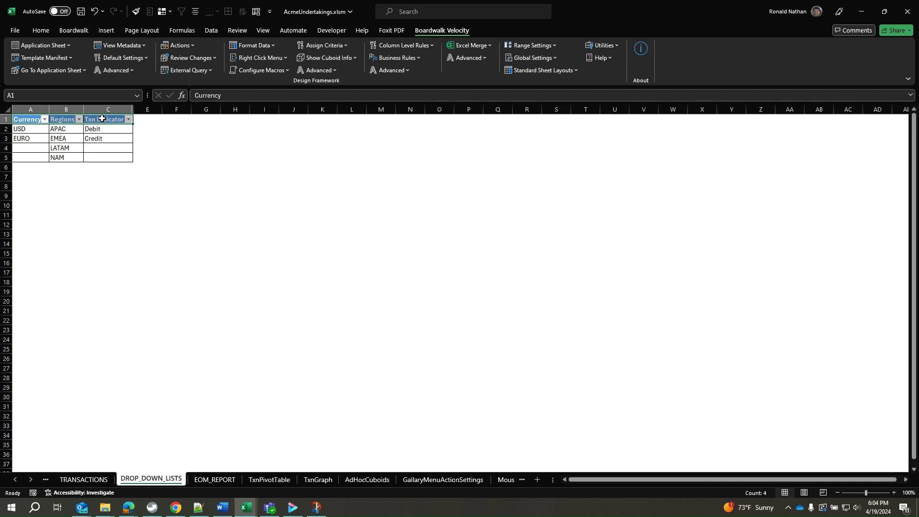
Rename the C1 column header from 'Txn Indicator' to 'Indicator'
{"action": "left_click", "coordinate": [102, 119]}
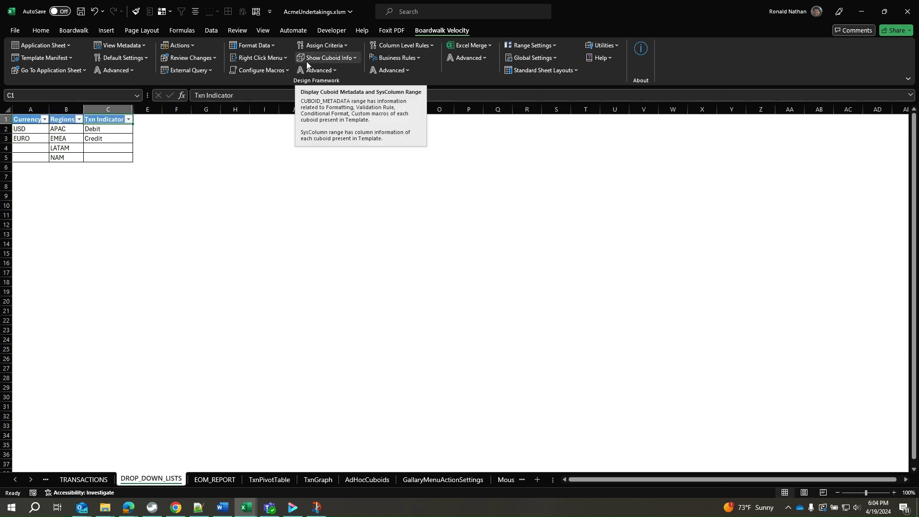
{"action": "left_click", "coordinate": [331, 72]}
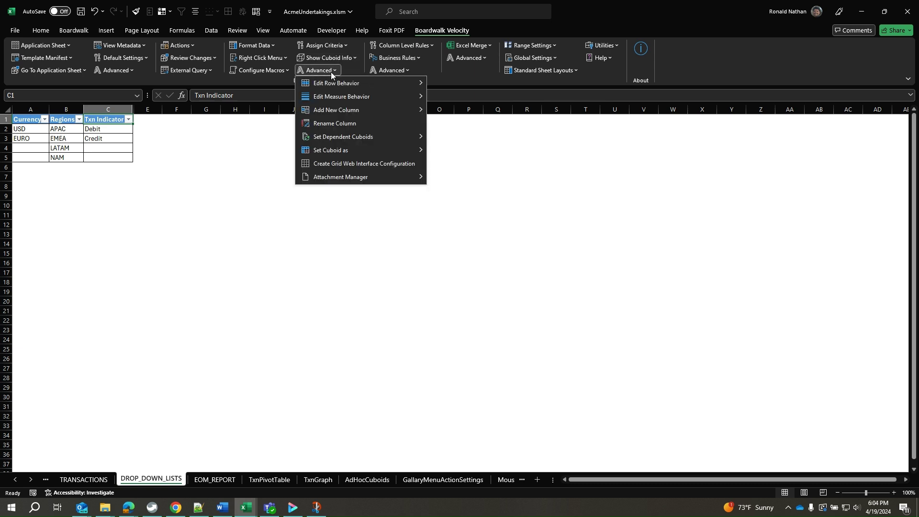
{"action": "left_click", "coordinate": [337, 123]}
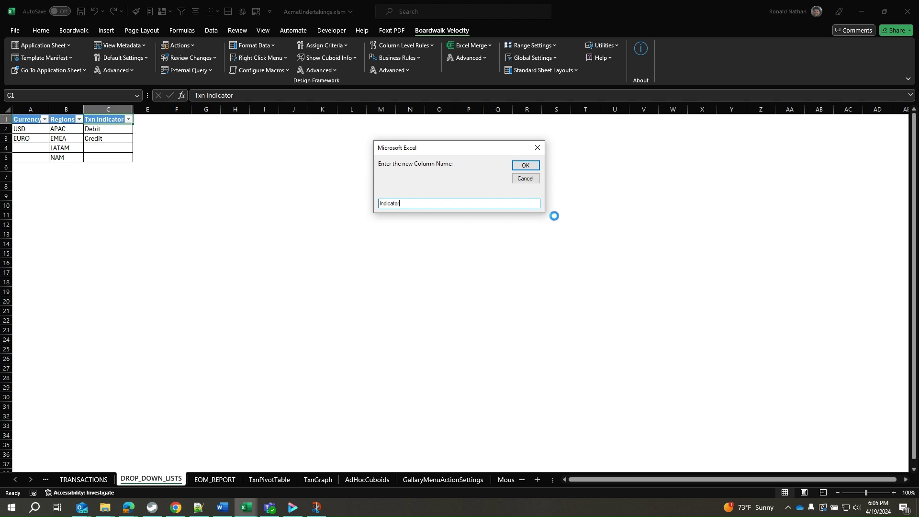
{"action": "left_click", "coordinate": [529, 166]}
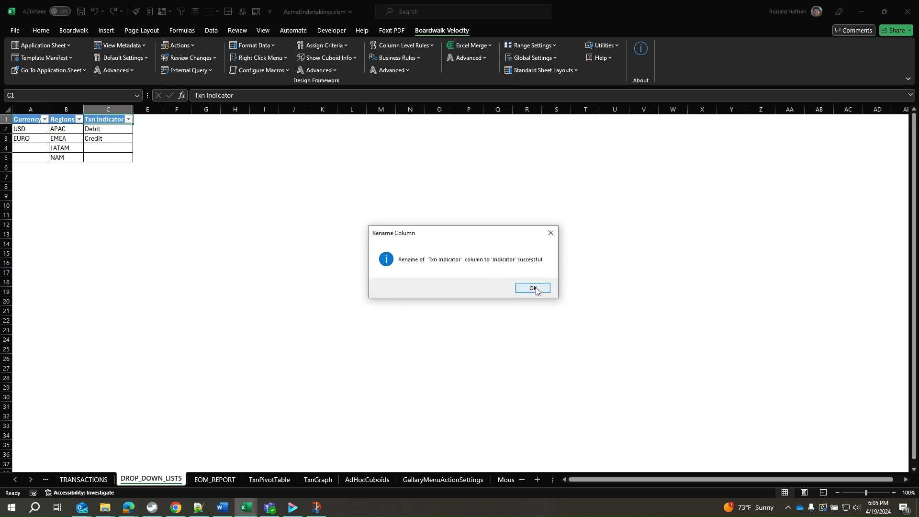
{"action": "left_click", "coordinate": [535, 289]}
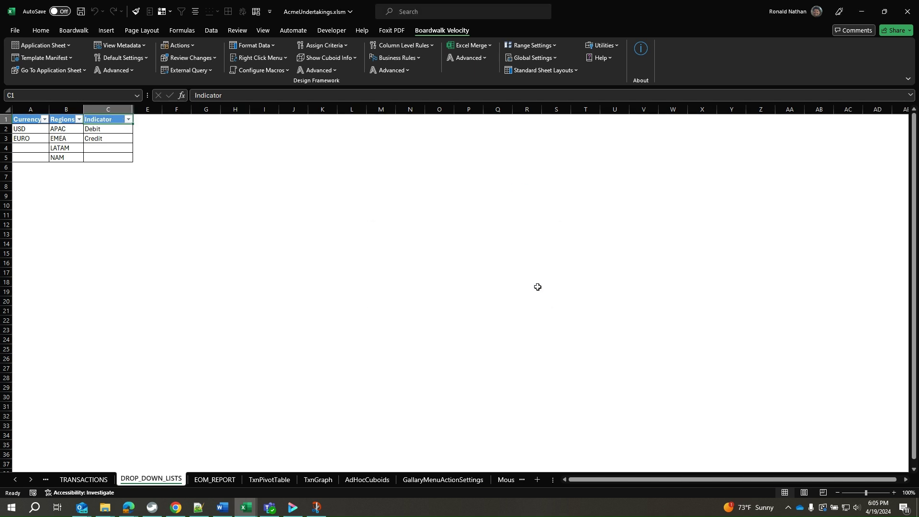